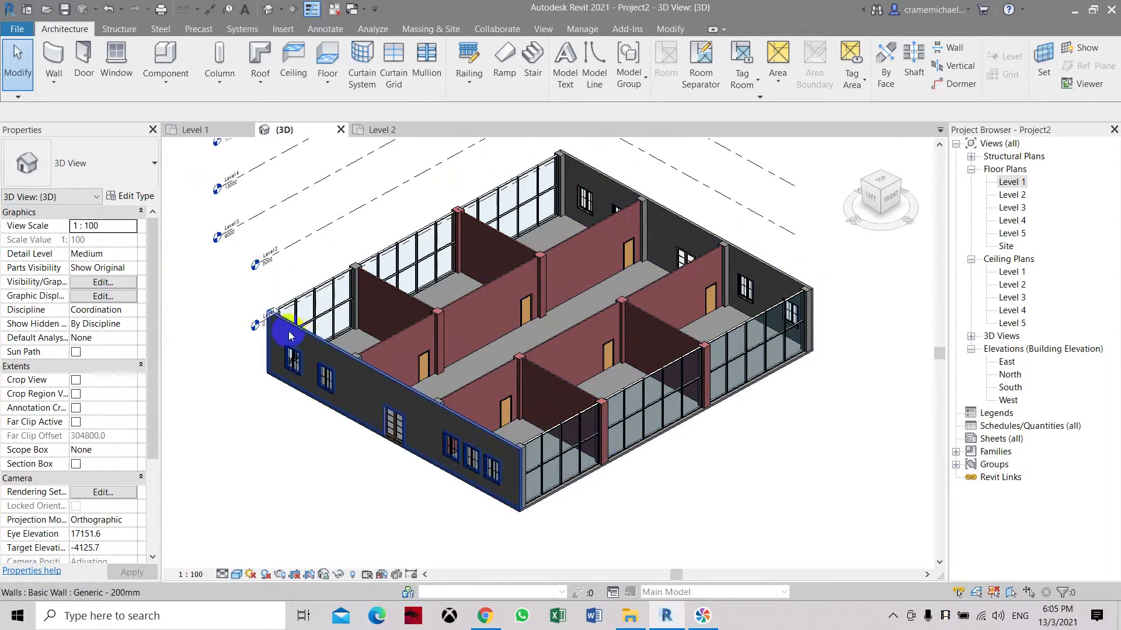
scroll(268, 289, down, 2)
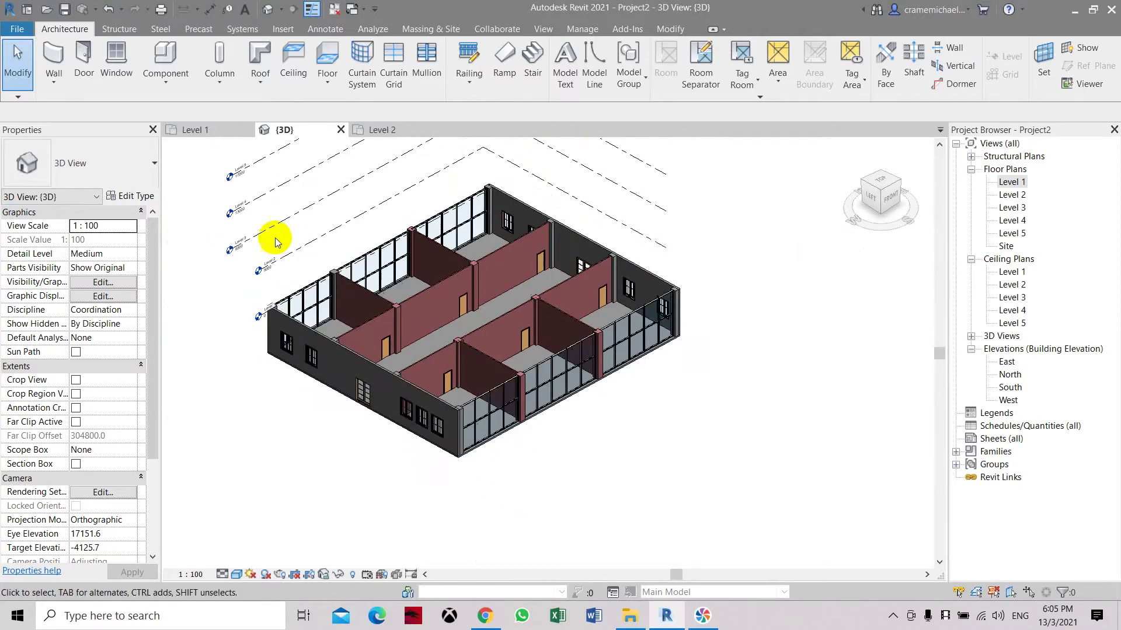
scroll(288, 300, up, 1)
scroll(268, 308, up, 2)
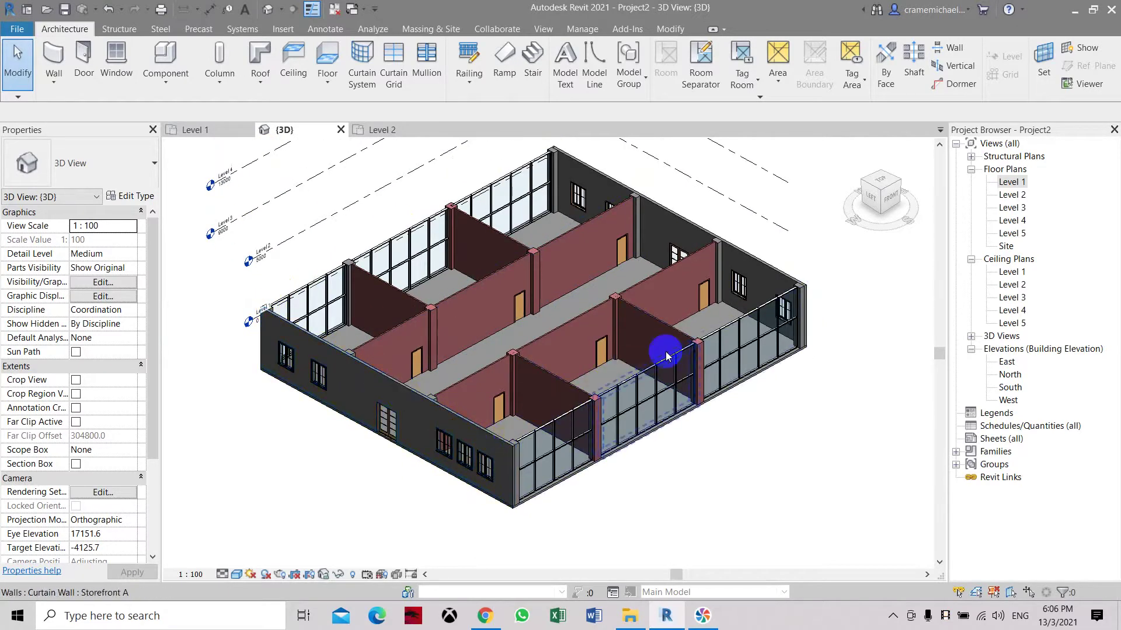
- Shift the 3D view of the Level 1 building down slightly and open the Level 2 floor plan
middle_drag(665, 356, 663, 384)
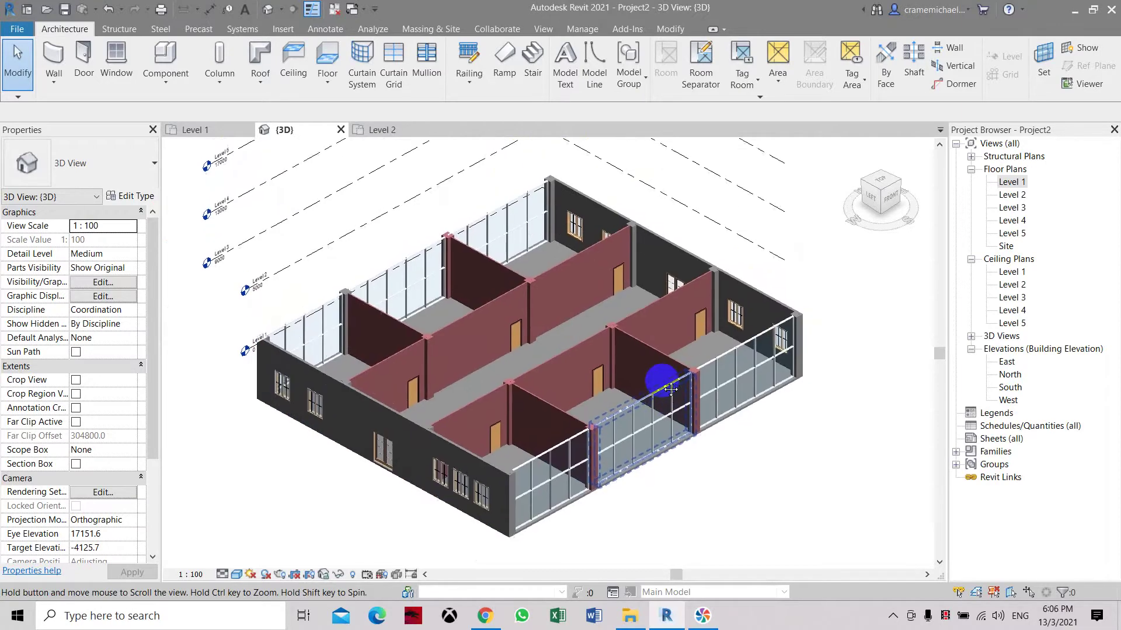
double_click(1011, 195)
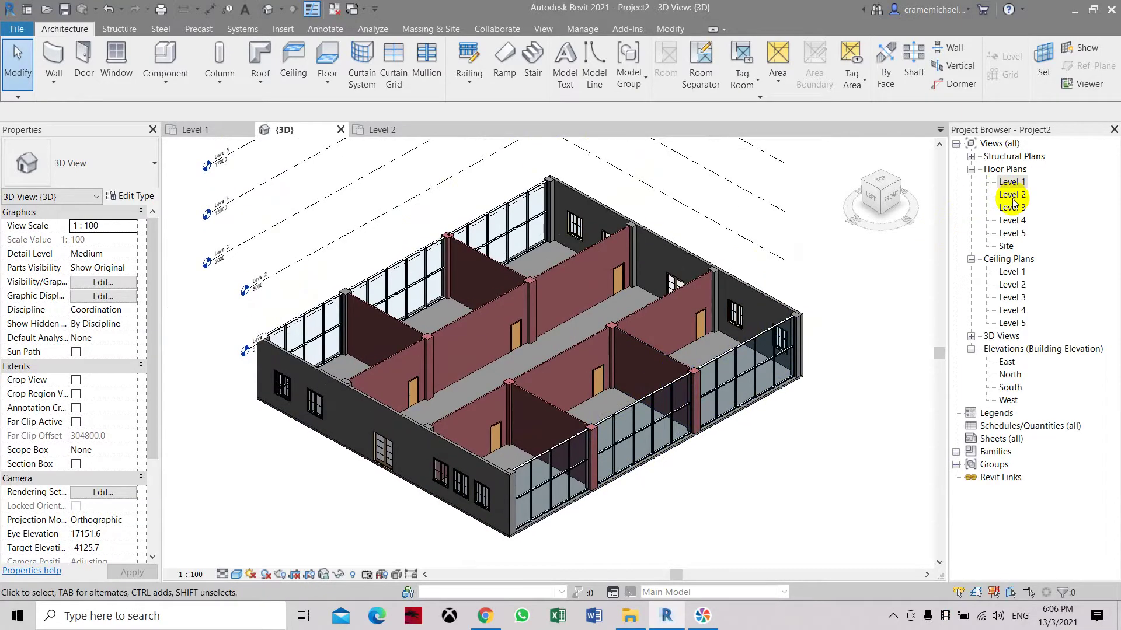
middle_drag(539, 308, 528, 332)
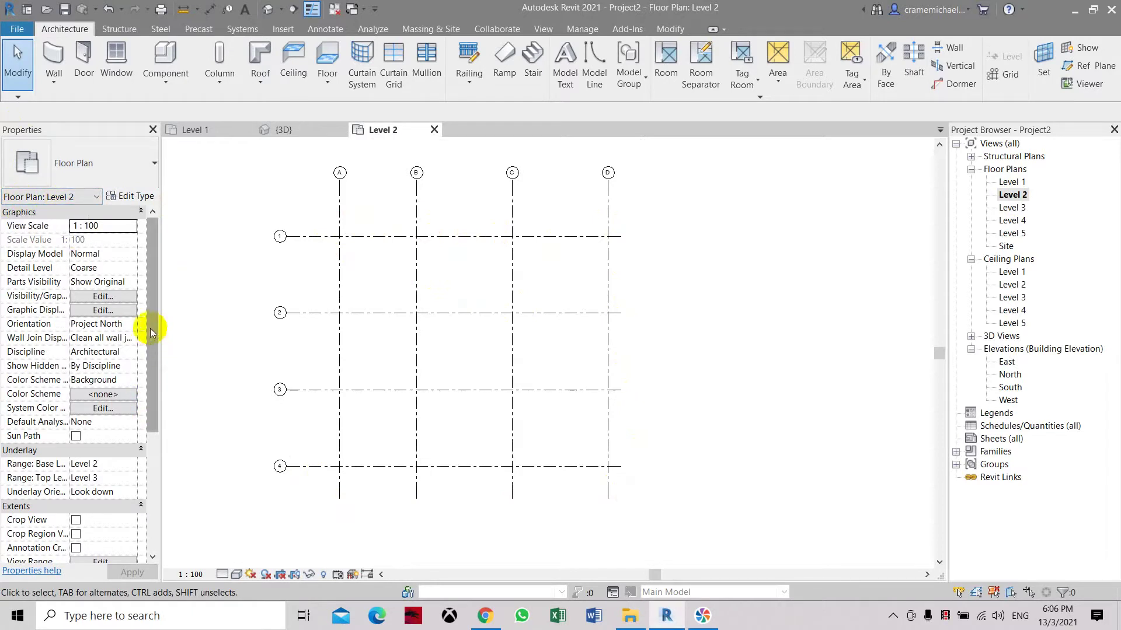
mouse_move(150, 328)
mouse_down()
mouse_move(145, 395)
mouse_move(141, 388)
mouse_up()
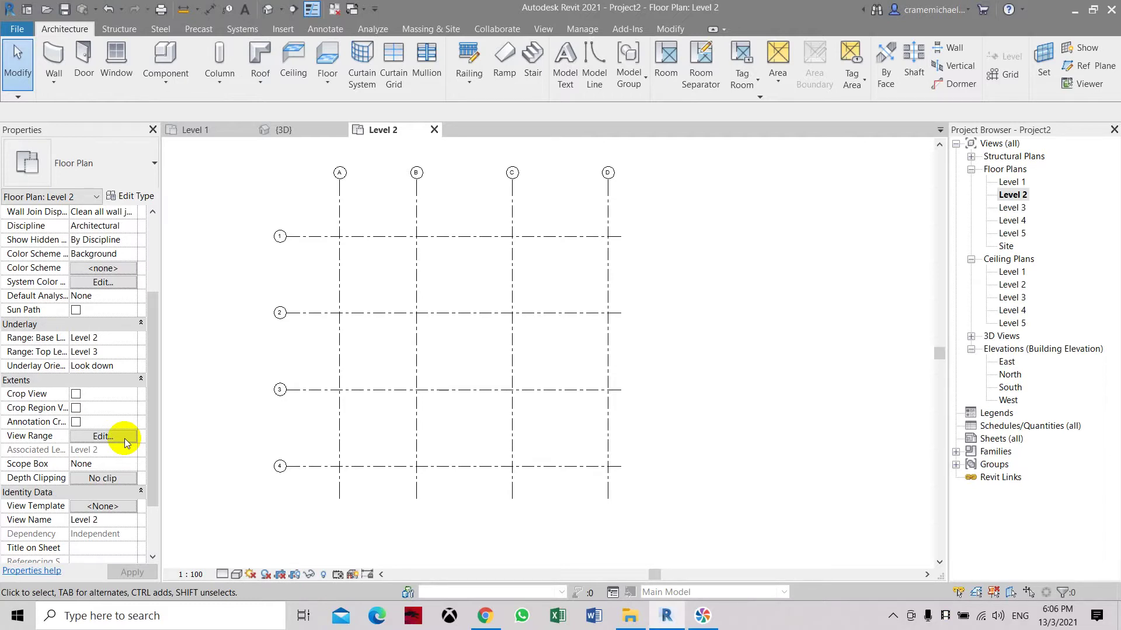
click(124, 438)
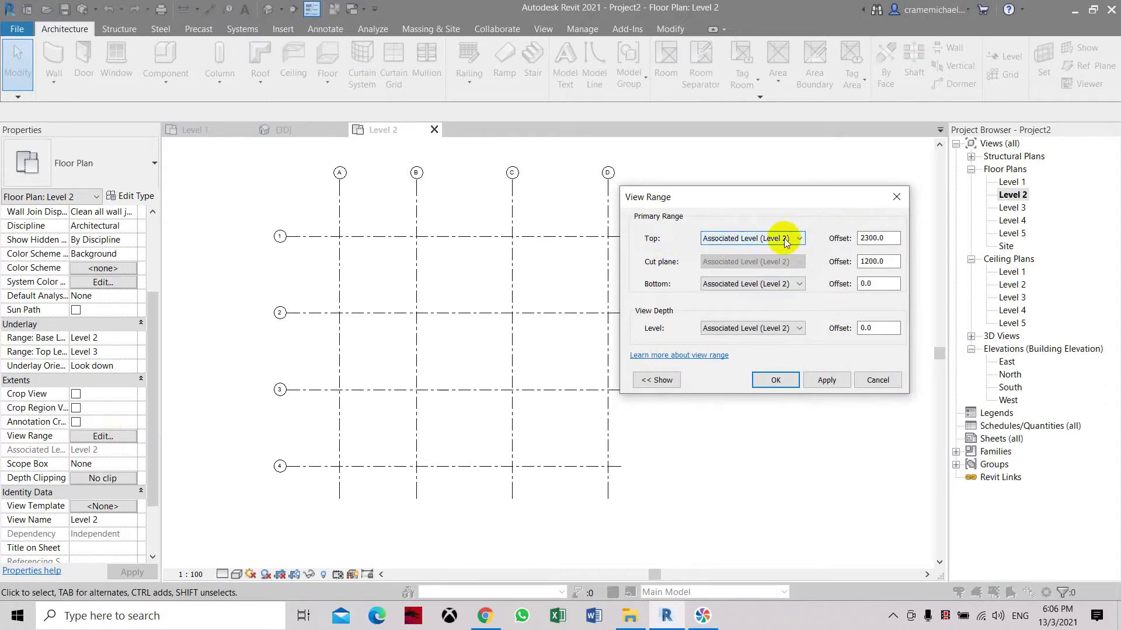
- Give Level 2 a view range with top at Level 3 offset 4500 and view depth −1000
double_click(859, 238)
text(4500)
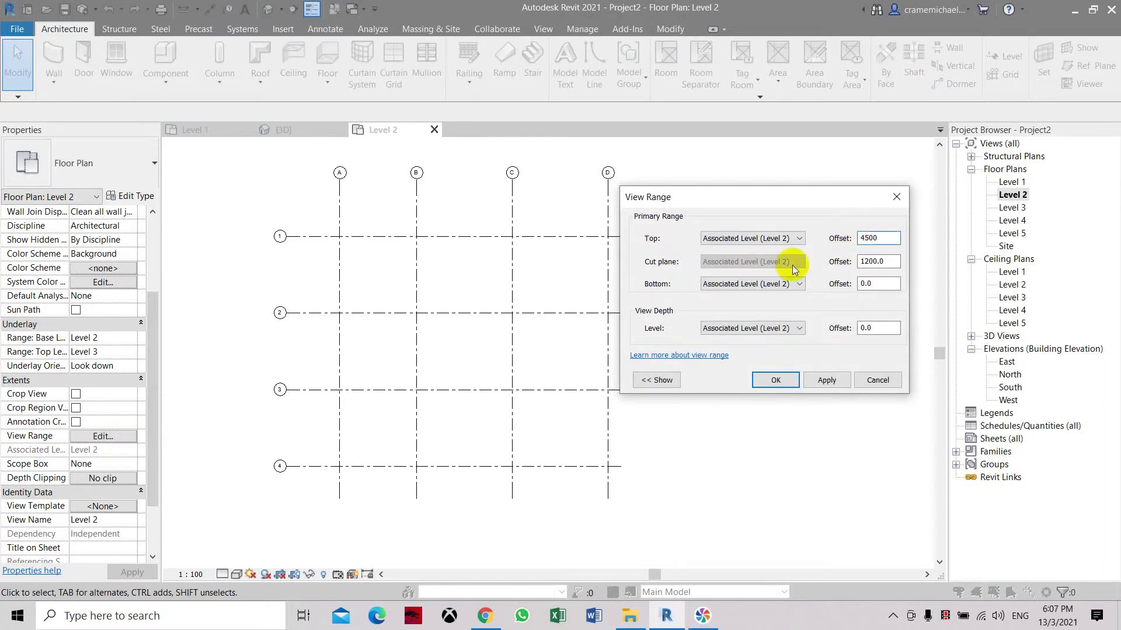
click(878, 261)
drag(888, 261, 855, 263)
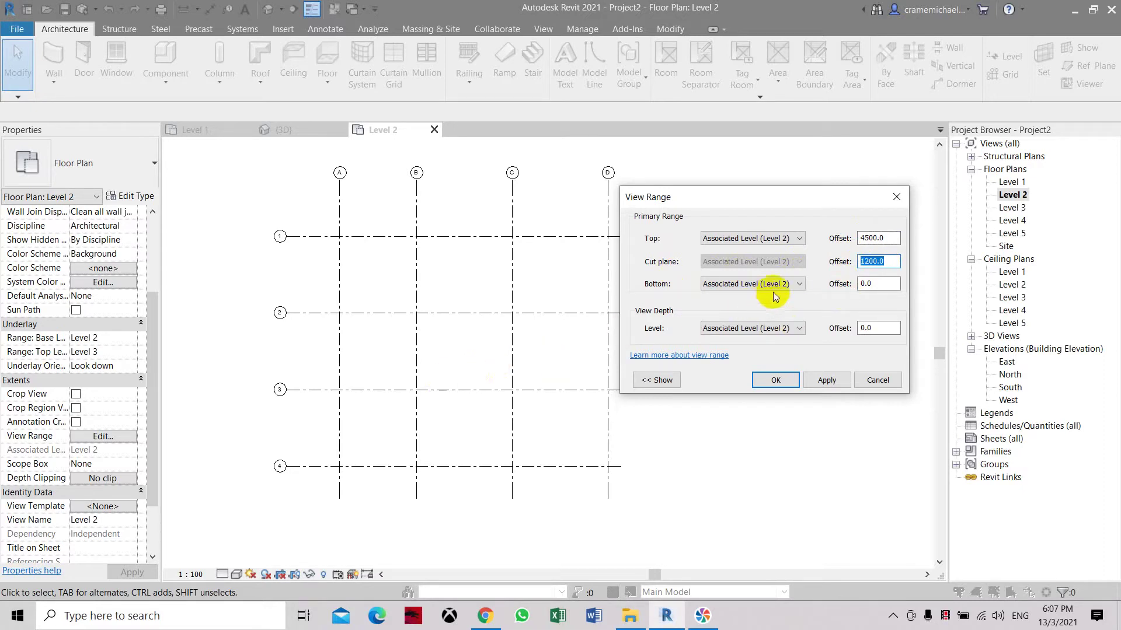
click(780, 238)
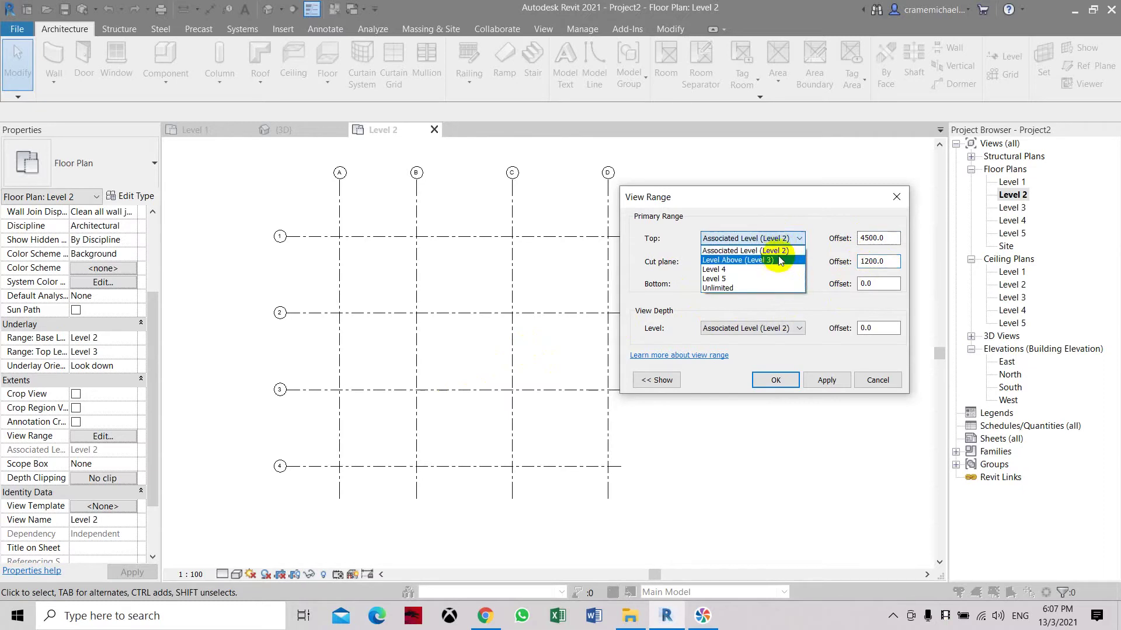
click(780, 261)
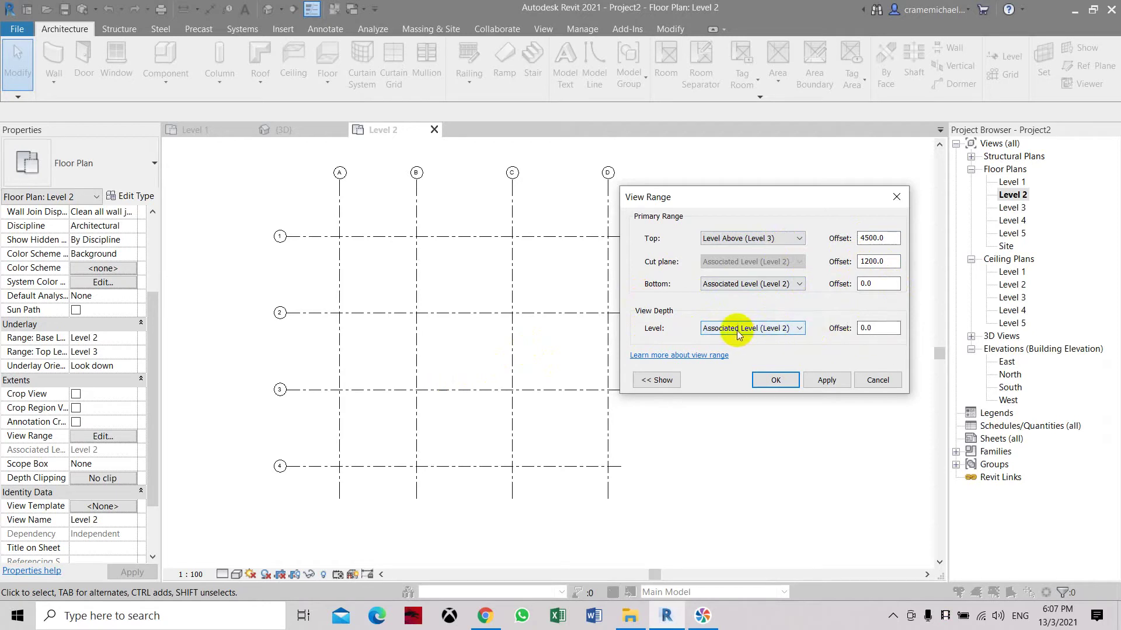
drag(884, 327, 830, 326)
text(-1000)
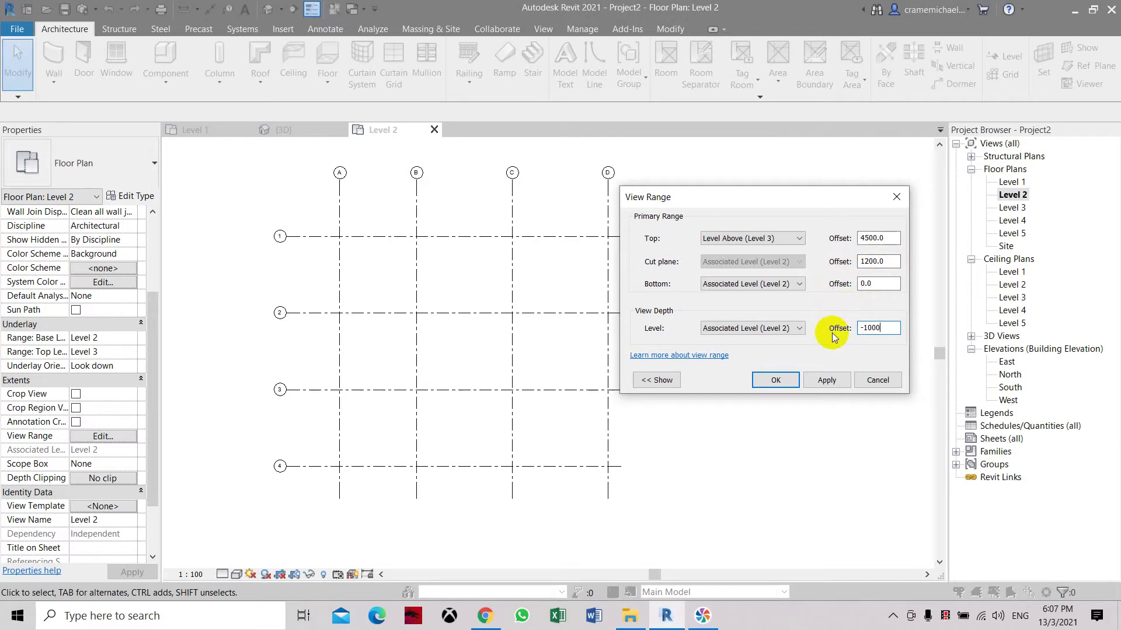
click(835, 384)
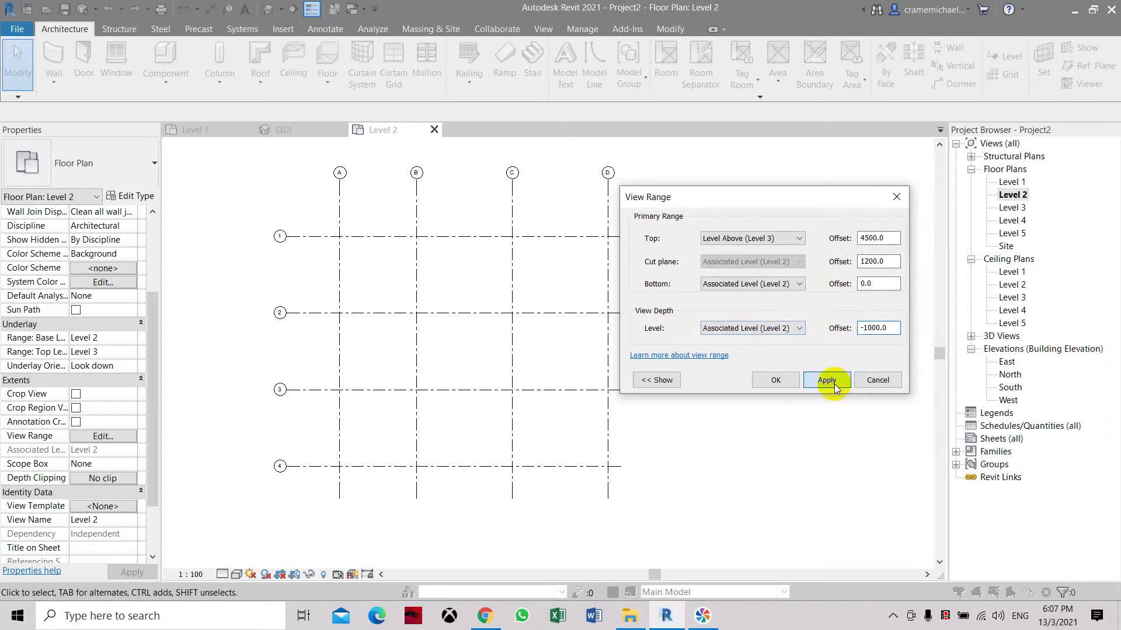
click(776, 380)
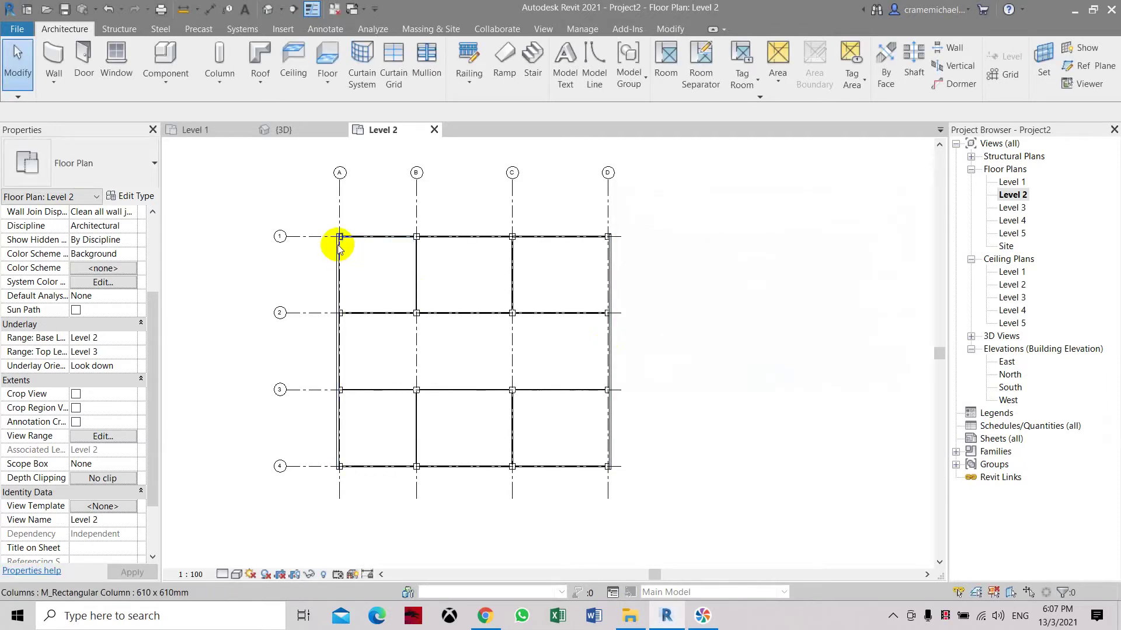
scroll(337, 248, up, 2)
scroll(345, 225, up, 1)
scroll(325, 218, down, 2)
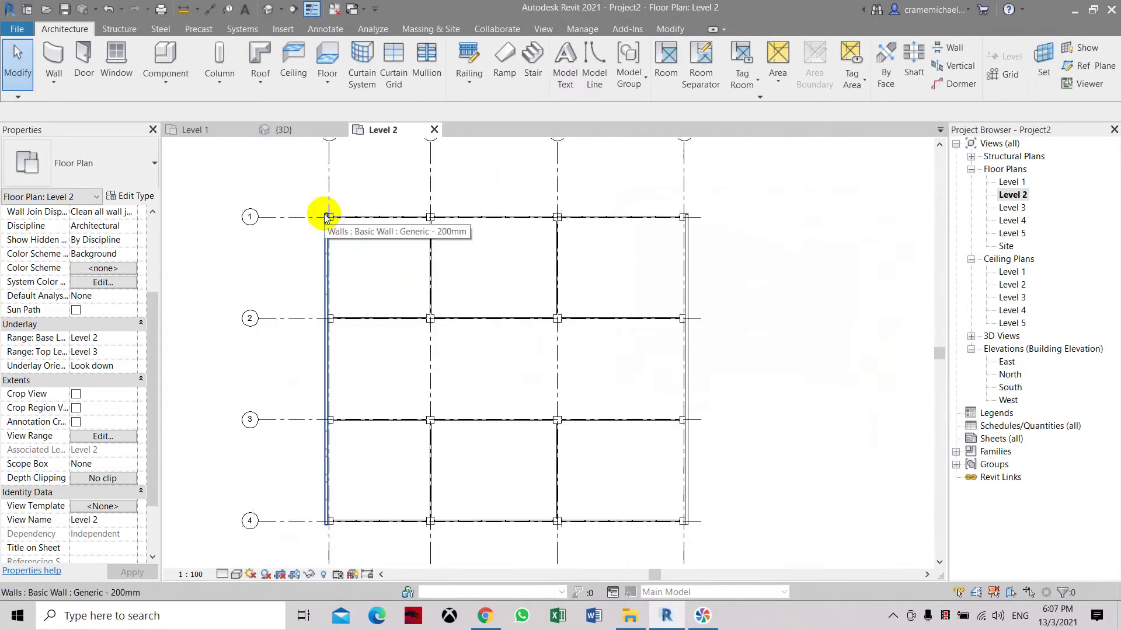
scroll(327, 216, down, 2)
scroll(530, 385, up, 2)
scroll(531, 385, up, 1)
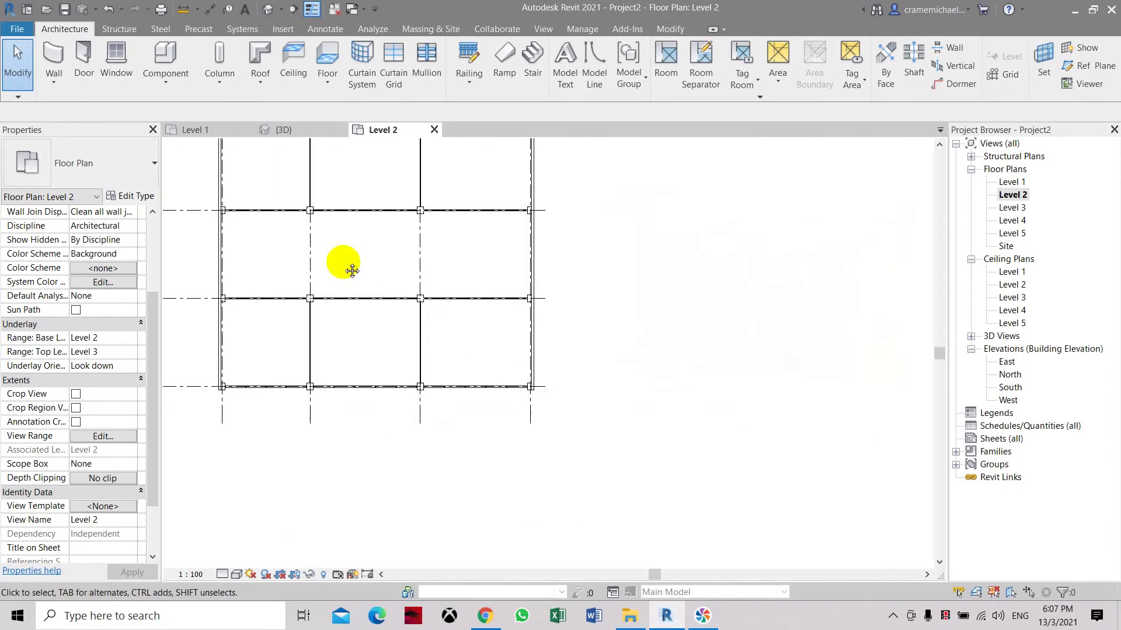
- Bring the grid bubbles back into view and start a Generic 150mm architectural floor on Level 2
middle_drag(351, 270, 426, 275)
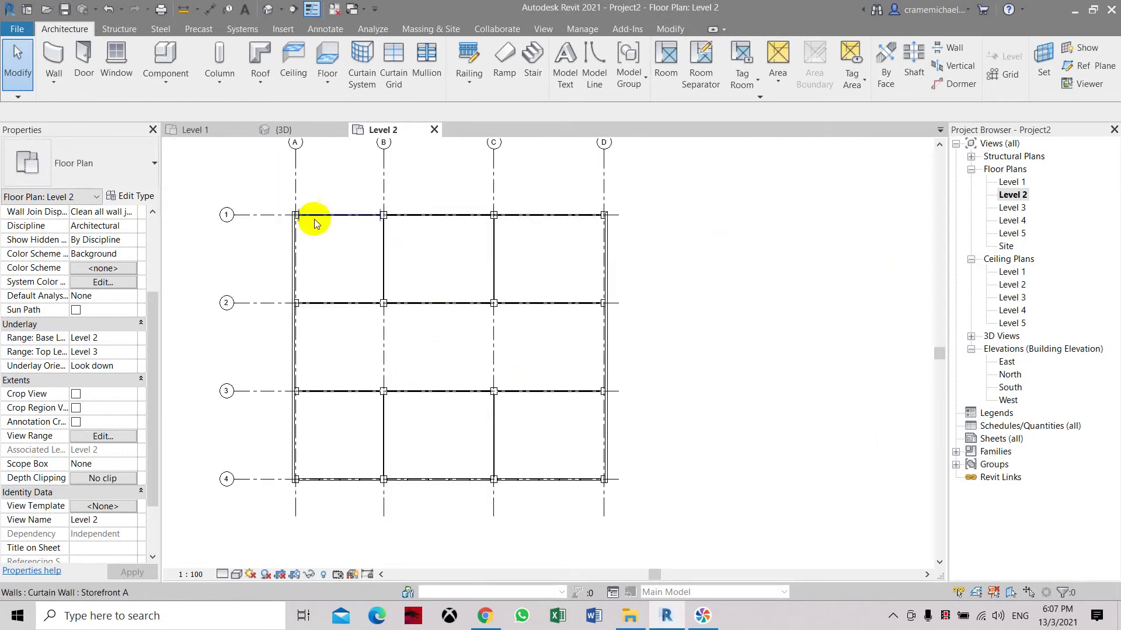
click(317, 87)
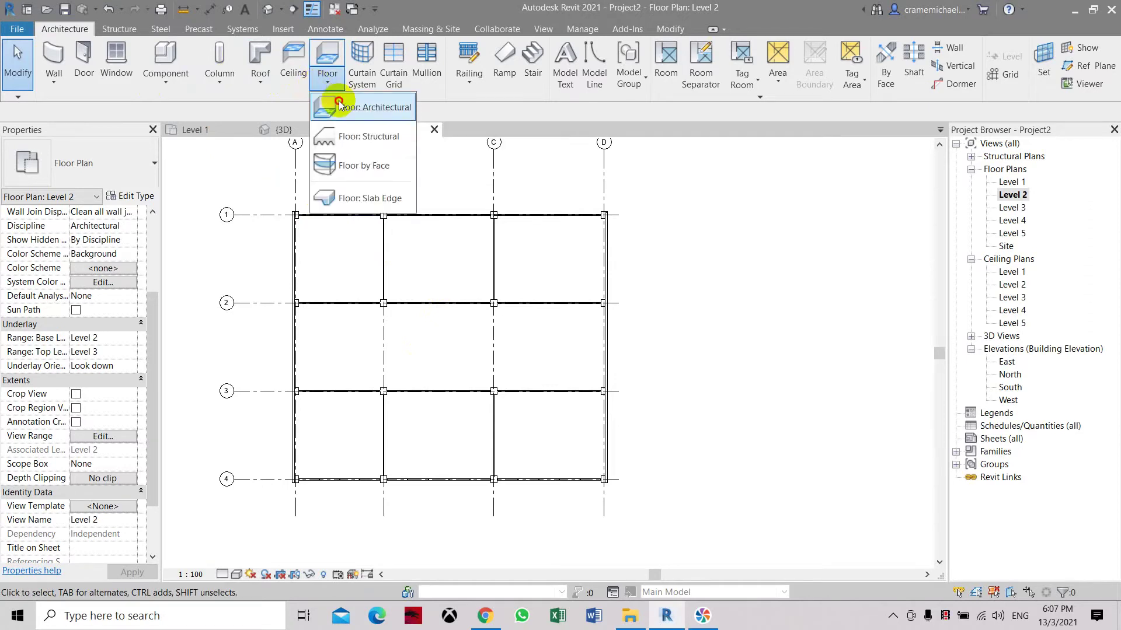
click(328, 107)
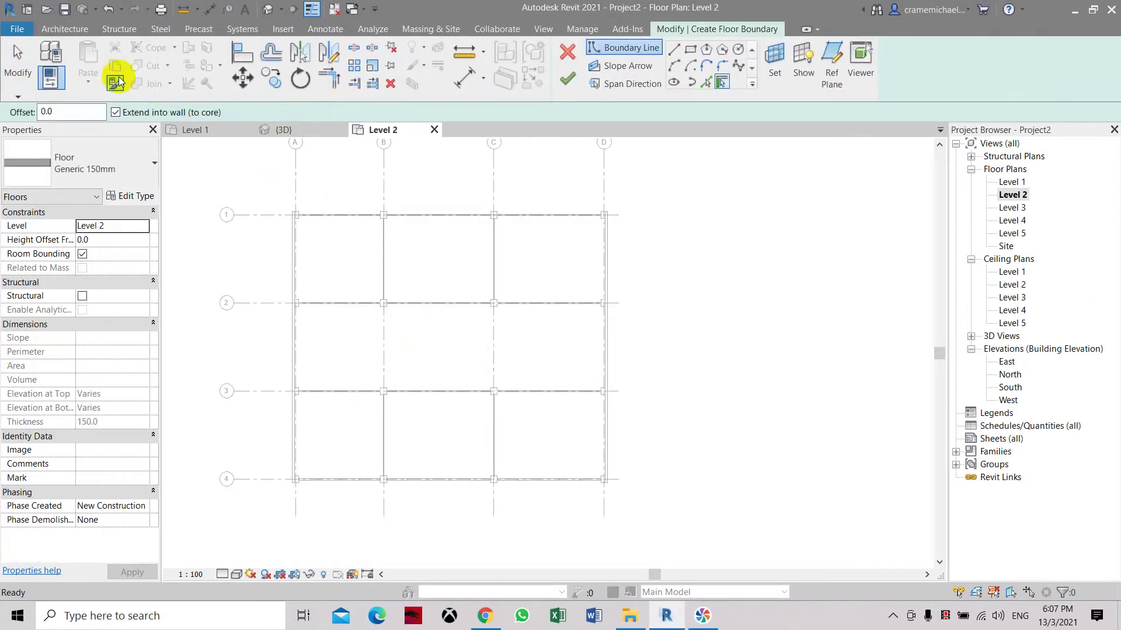
- Sketch a rectangle from the top-left to the bottom-right wall corner and finish the floor
click(689, 53)
scroll(277, 200, up, 2)
scroll(301, 220, up, 2)
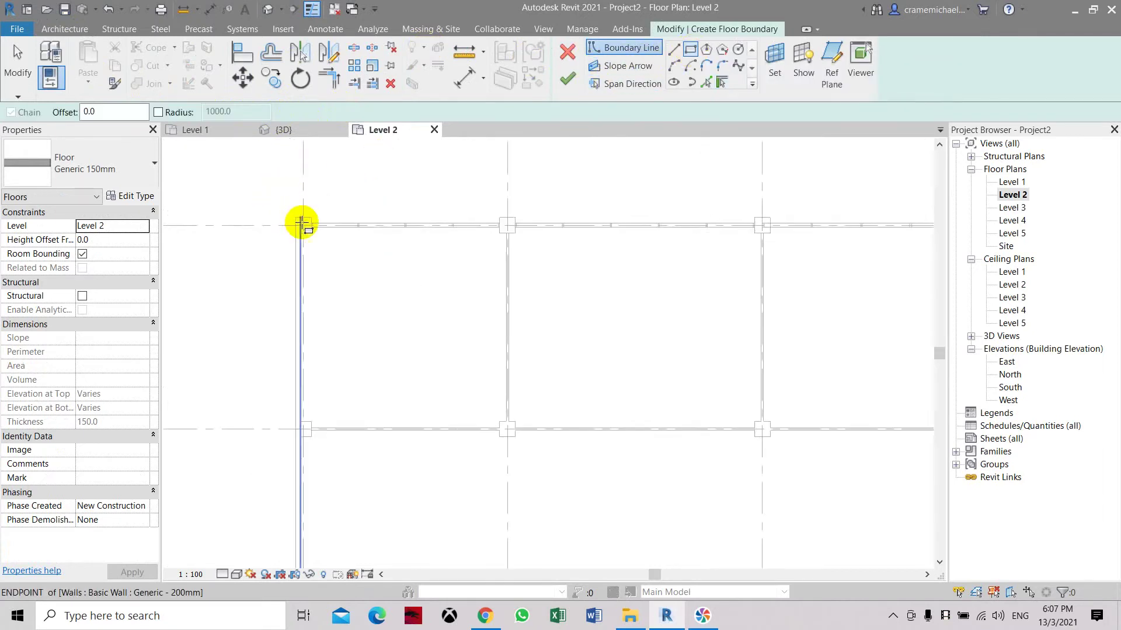
scroll(306, 225, up, 2)
scroll(281, 206, up, 2)
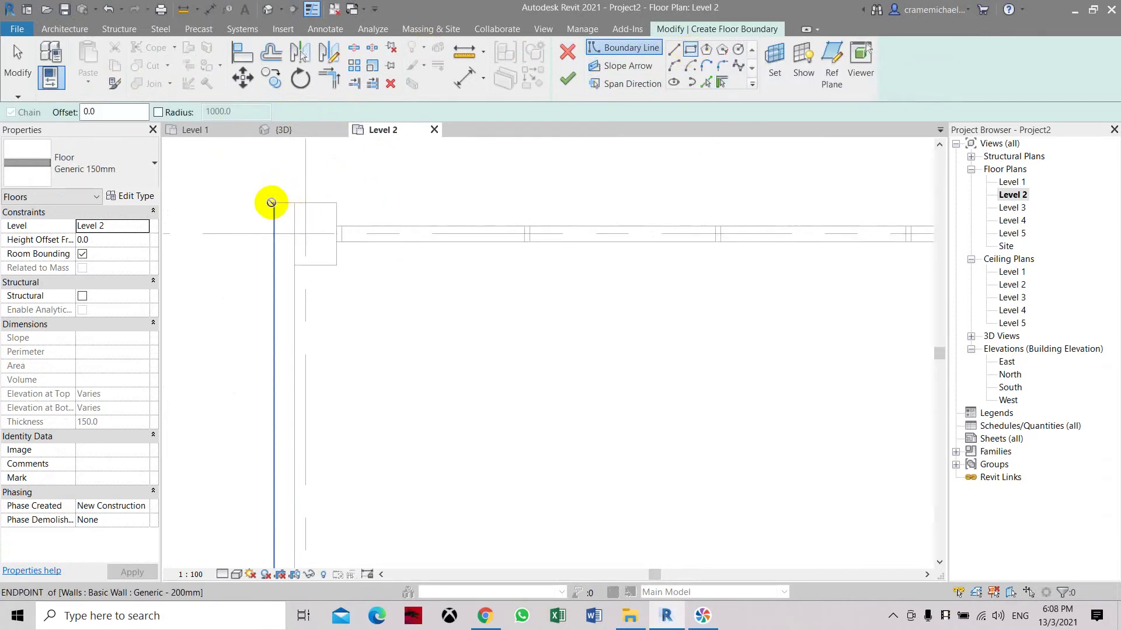
click(274, 205)
scroll(270, 205, down, 2)
scroll(260, 188, down, 2)
scroll(260, 188, down, 2)
scroll(305, 197, down, 1)
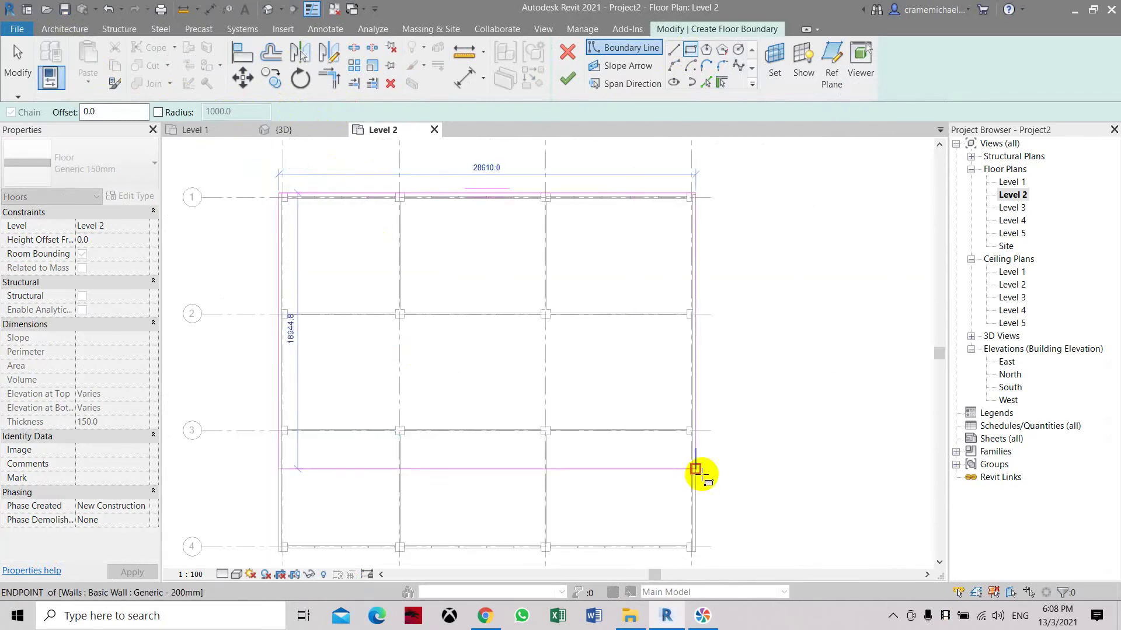
scroll(698, 471, up, 1)
middle_drag(709, 560, 730, 401)
scroll(723, 402, up, 2)
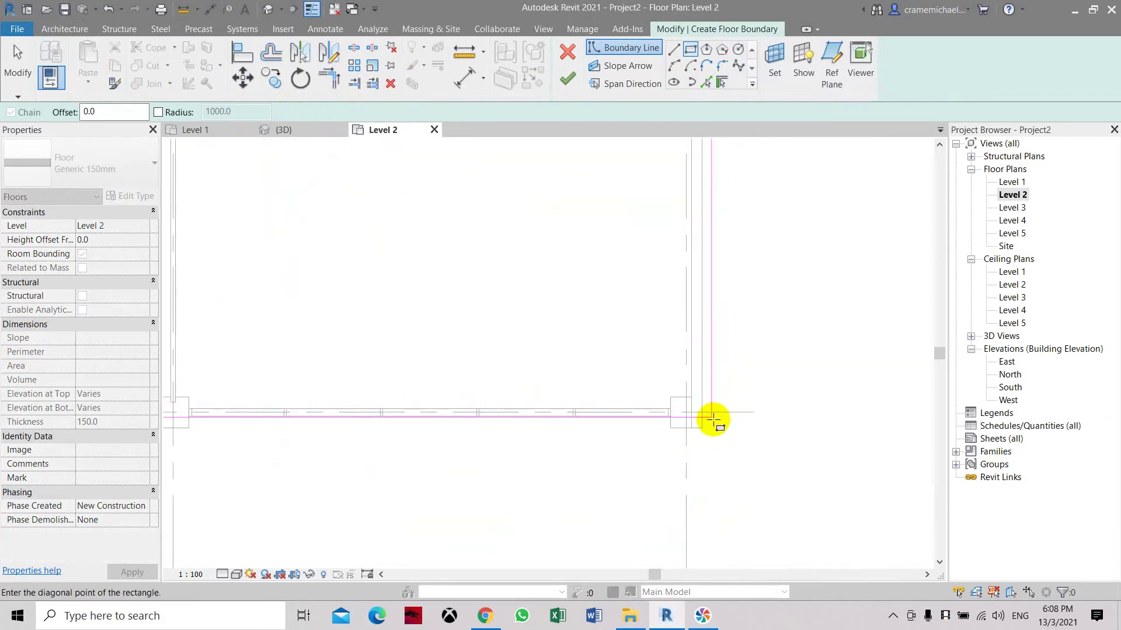
click(698, 431)
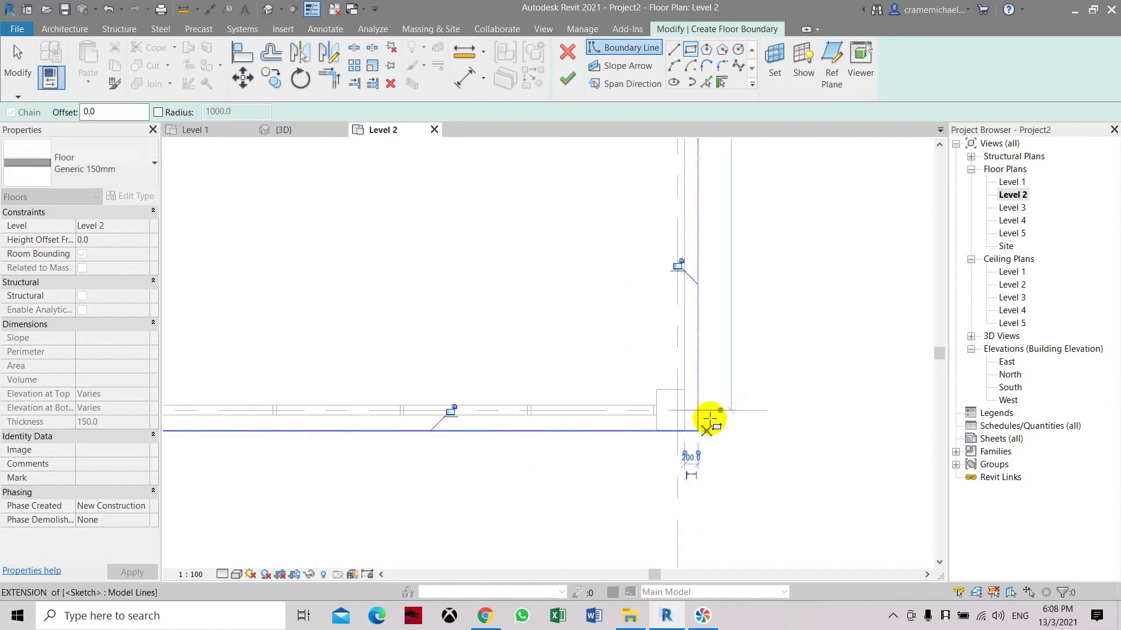
scroll(710, 413, down, 3)
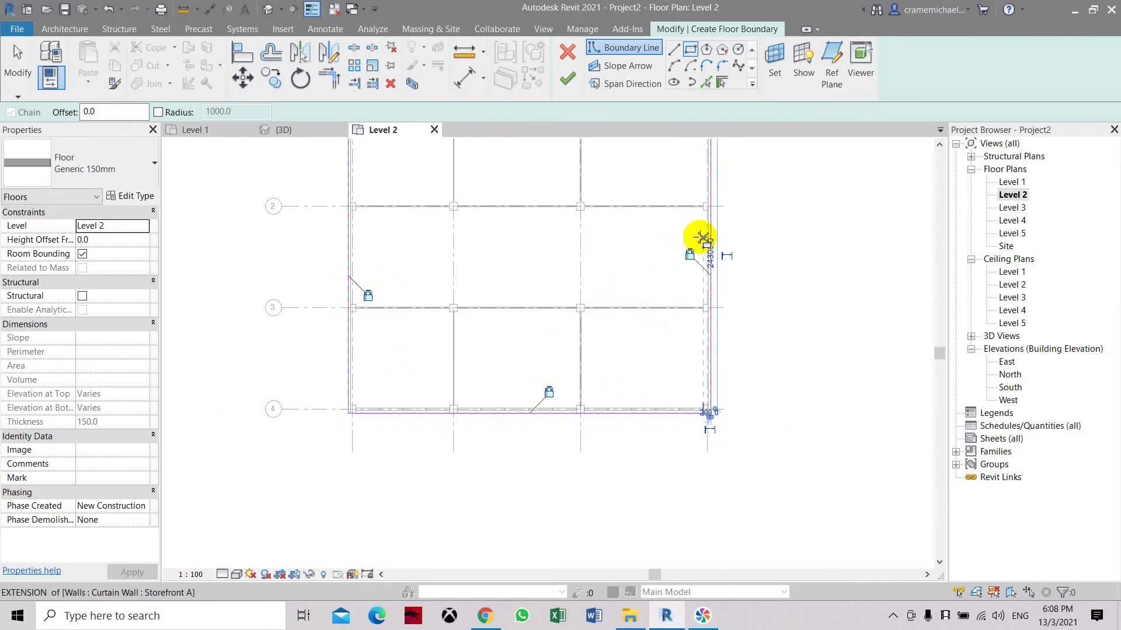
middle_drag(701, 240, 714, 364)
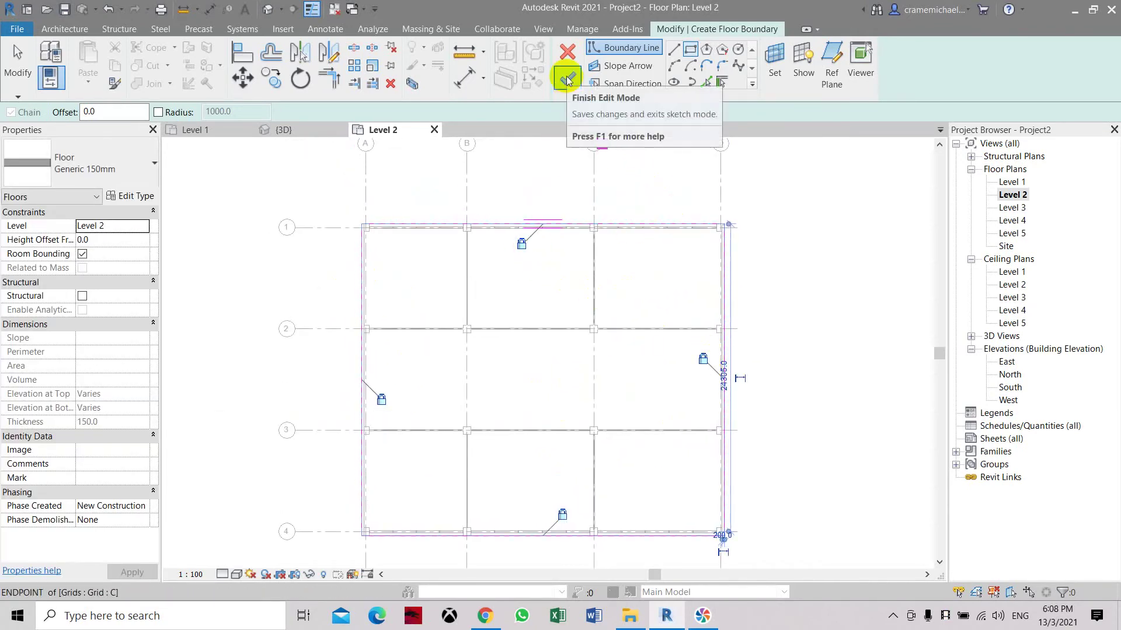
click(567, 79)
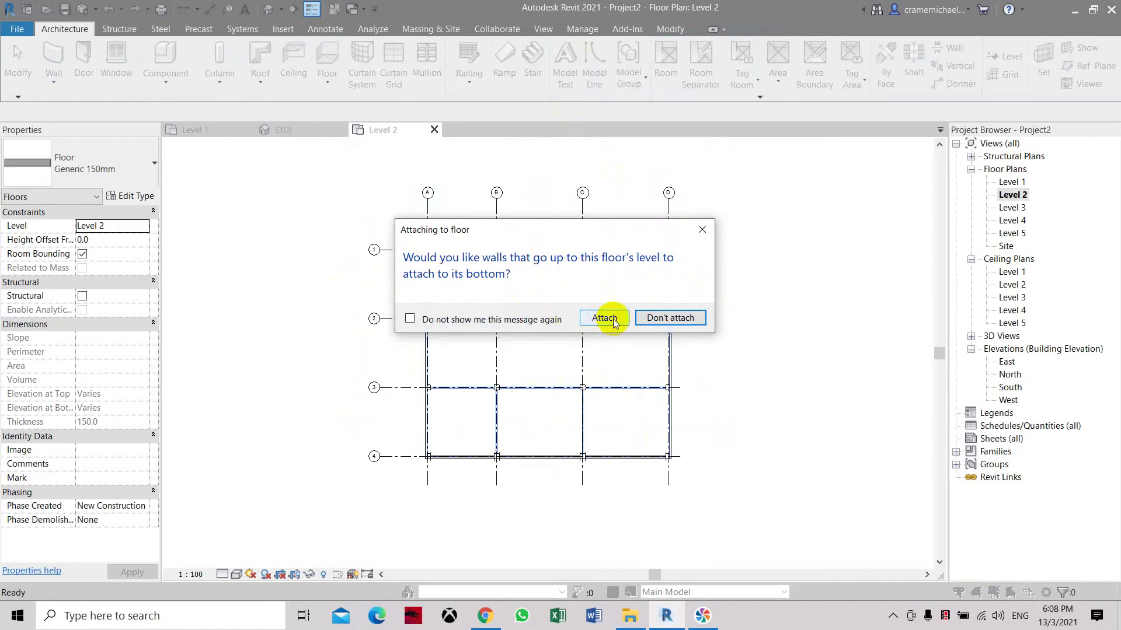
- Attach the walls below to the floor, delete the mullion error elements, and select the slab
click(604, 318)
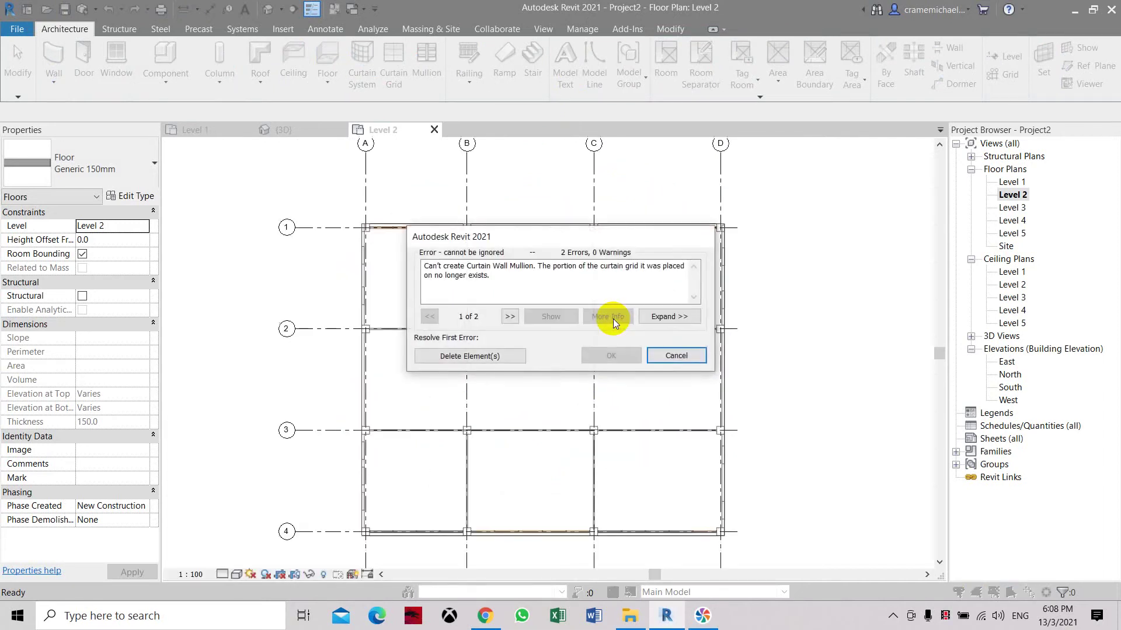
click(495, 355)
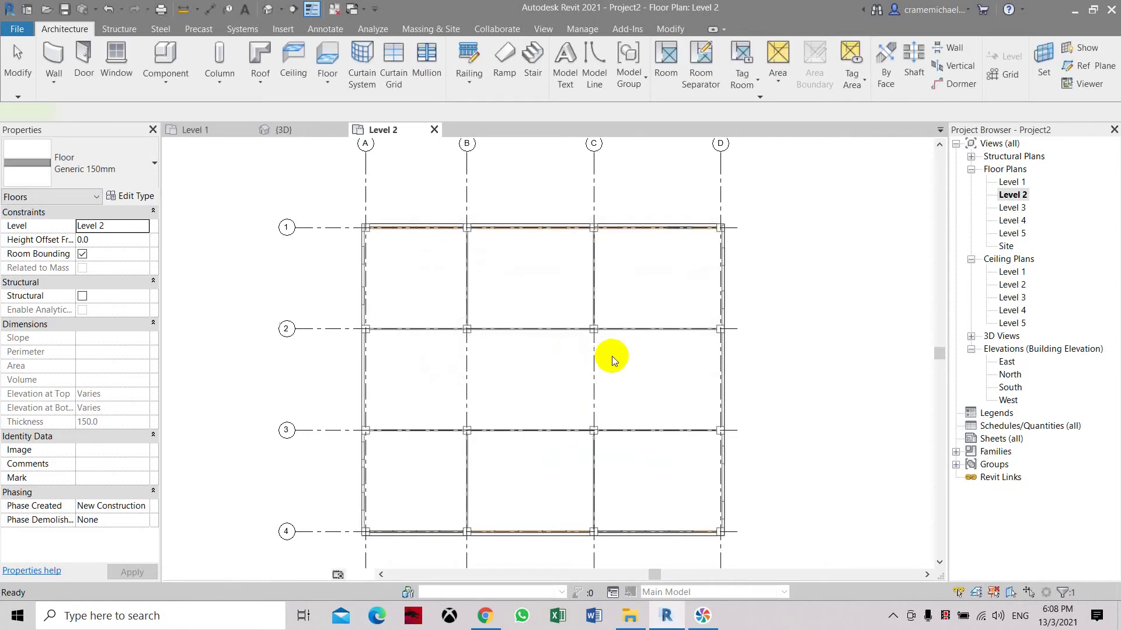
click(613, 355)
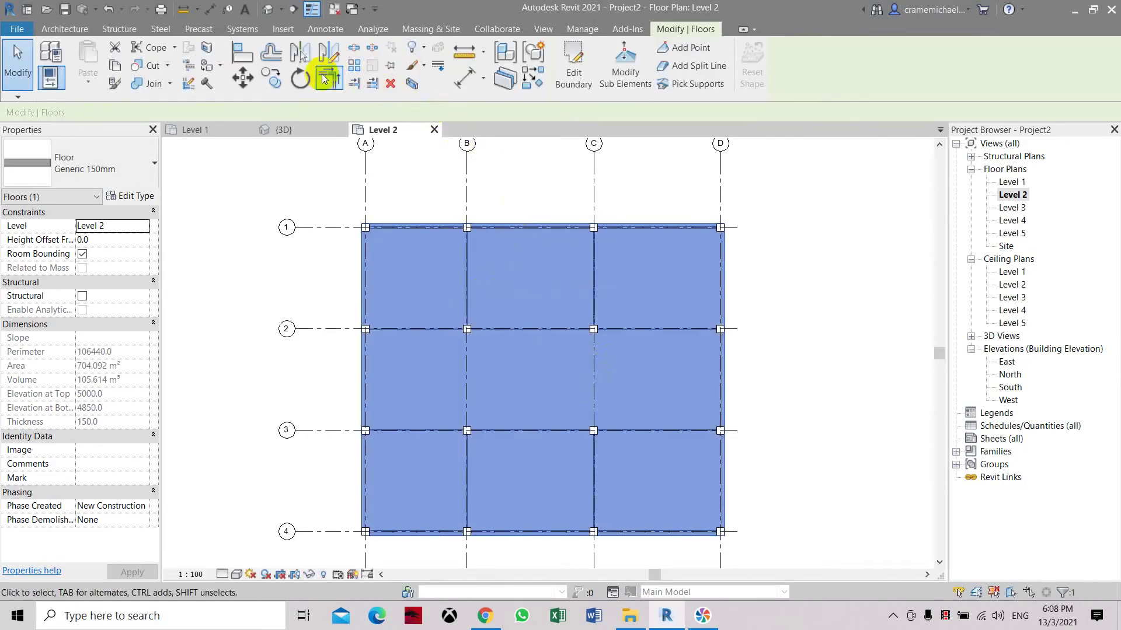
- Pin the Level 2 floor slab in place and clear the selection
click(395, 66)
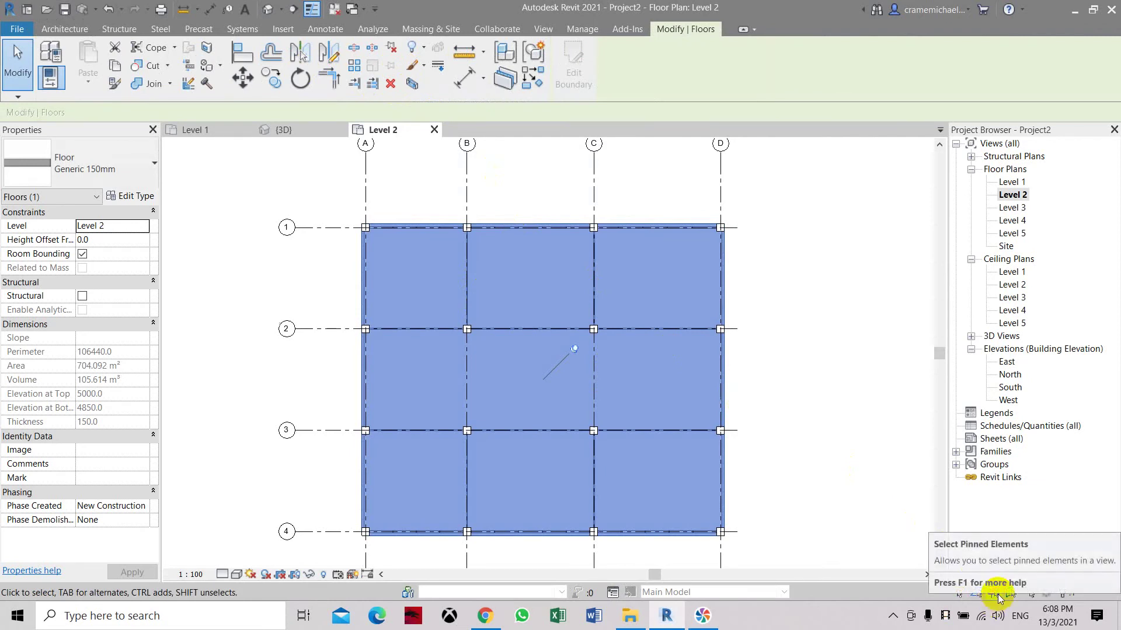
click(1007, 596)
drag(670, 354, 563, 397)
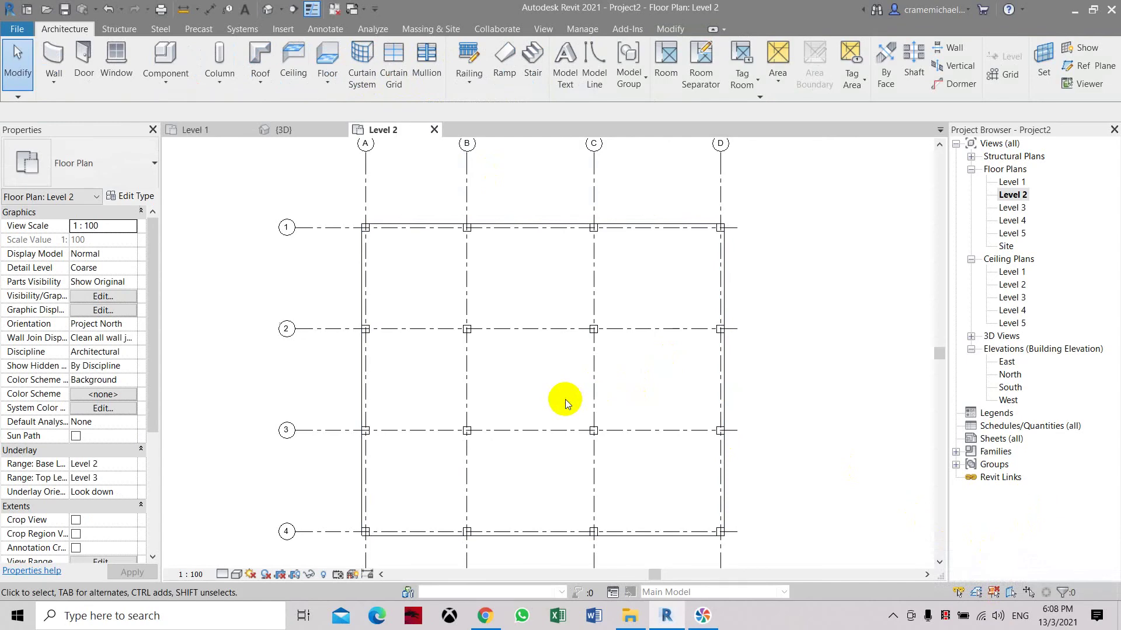
click(269, 12)
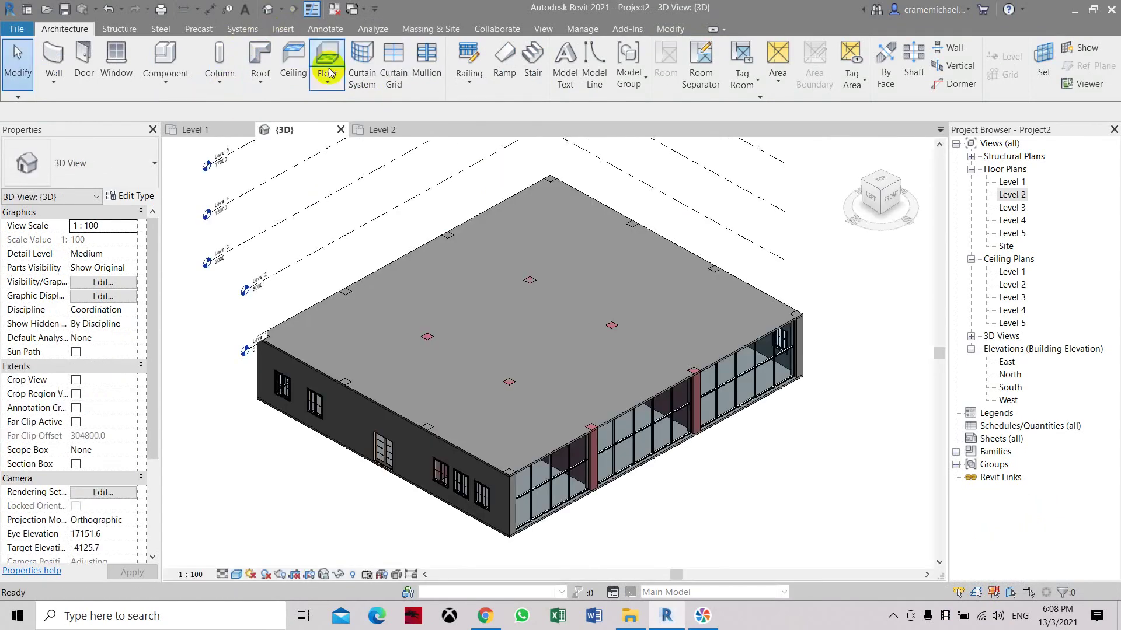
- Orbit the building from its front view, then switch the visual style to Wireframe
mouse_move(865, 186)
mouse_down()
mouse_move(801, 210)
mouse_move(850, 213)
mouse_up()
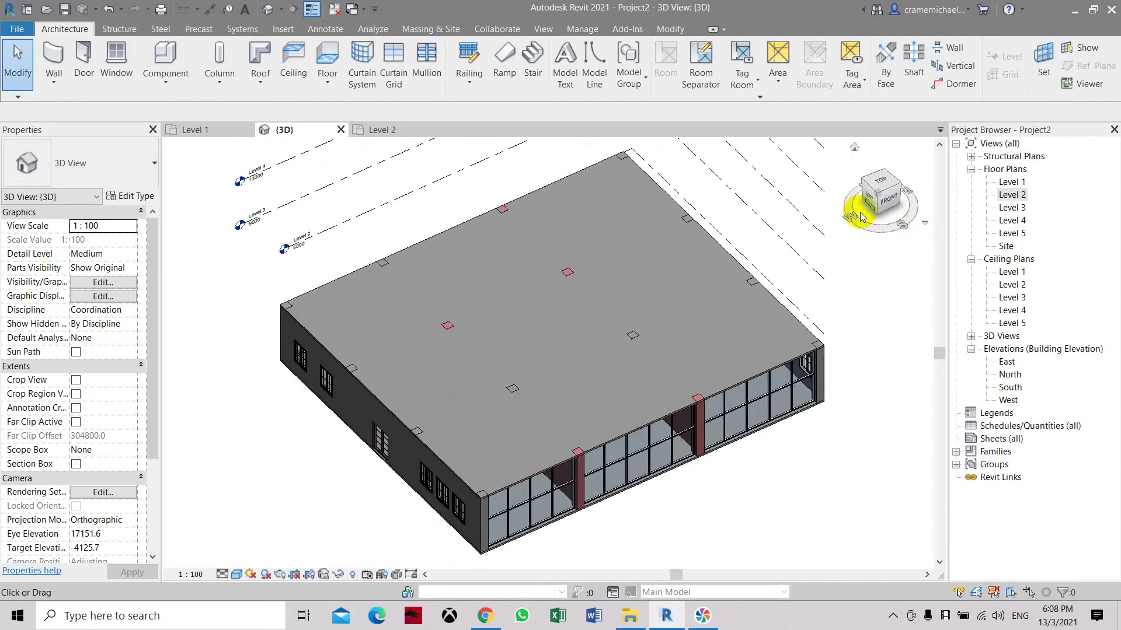
scroll(562, 479, up, 3)
scroll(597, 444, up, 1)
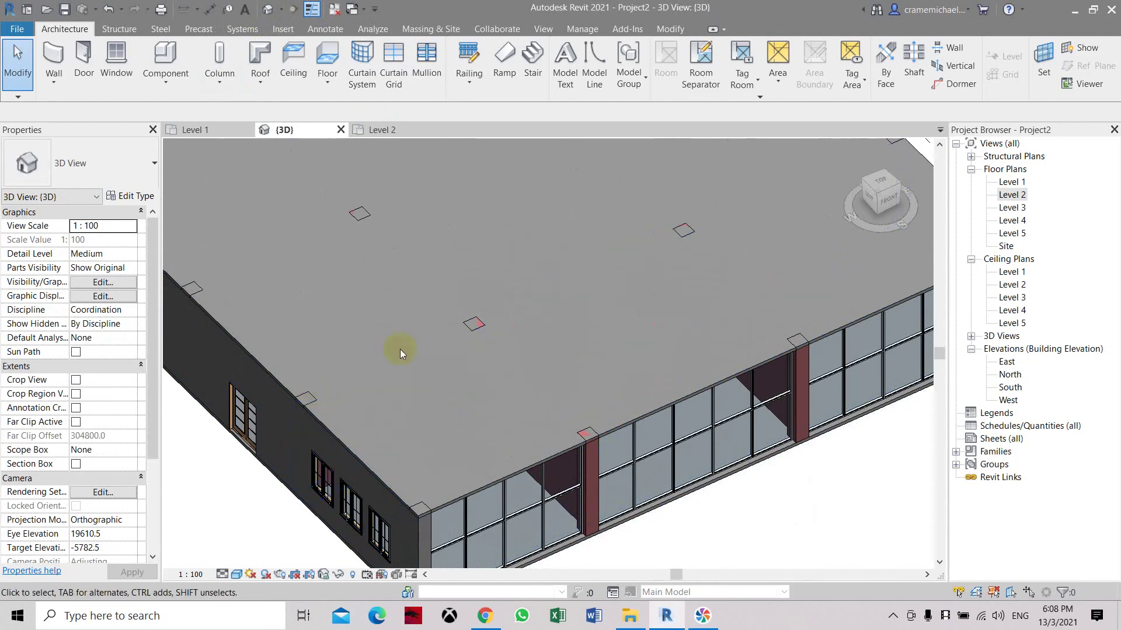
scroll(400, 350, down, 3)
scroll(490, 315, up, 2)
scroll(666, 280, up, 1)
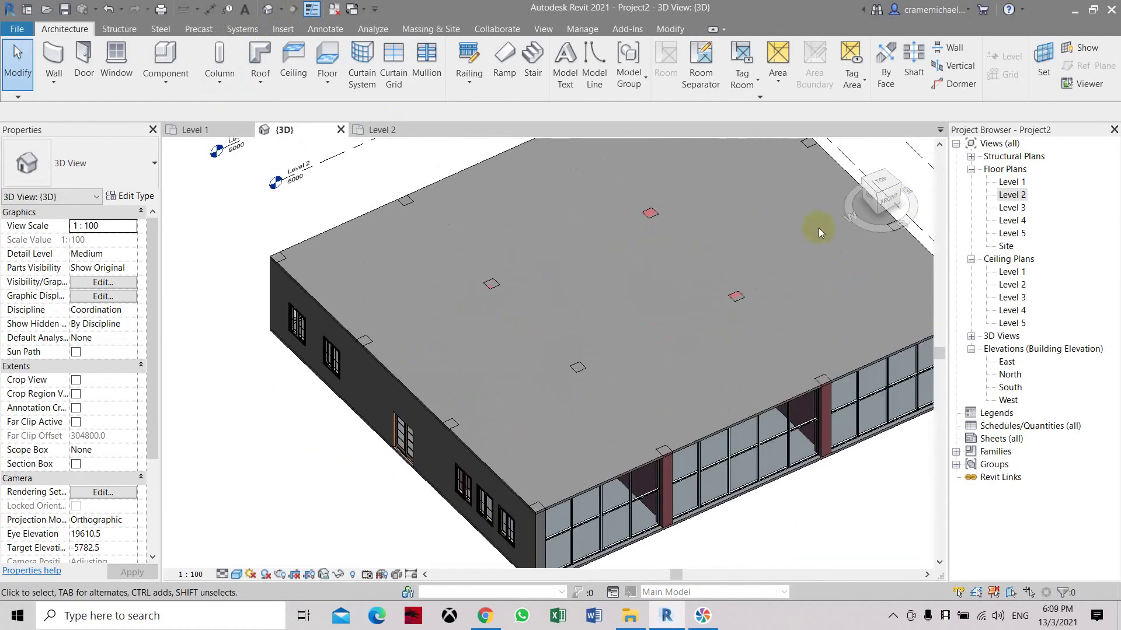
click(891, 198)
mouse_move(790, 138)
shift+middle_down()
mouse_move(772, 185)
mouse_move(838, 243)
shift+middle_up()
scroll(839, 243, down, 2)
scroll(837, 243, up, 2)
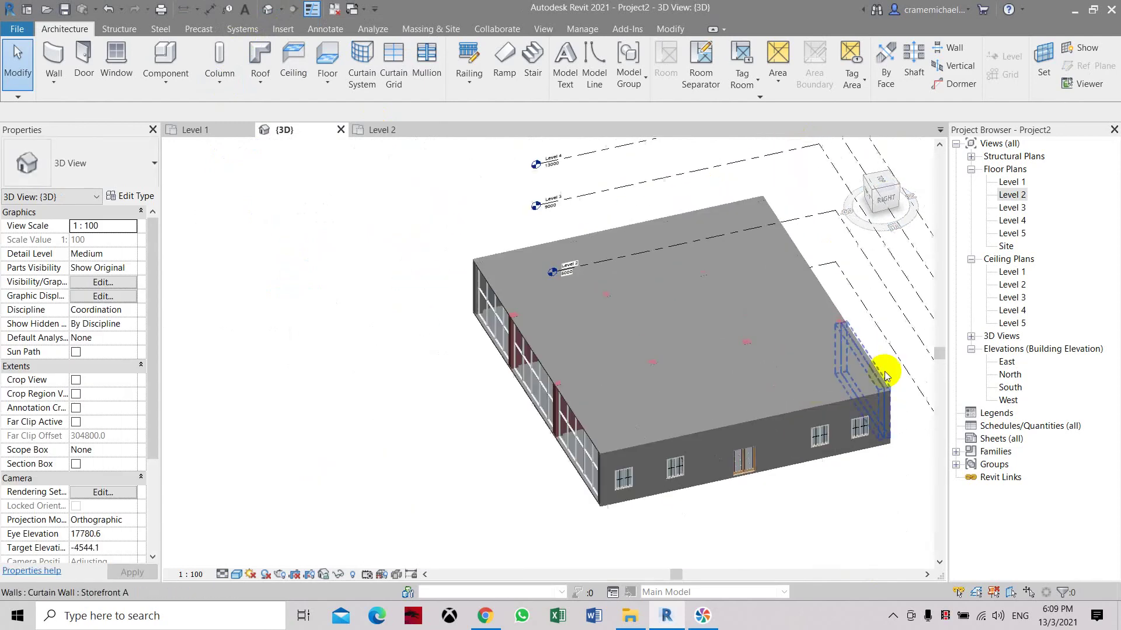
scroll(884, 374, up, 2)
middle_drag(876, 370, 796, 371)
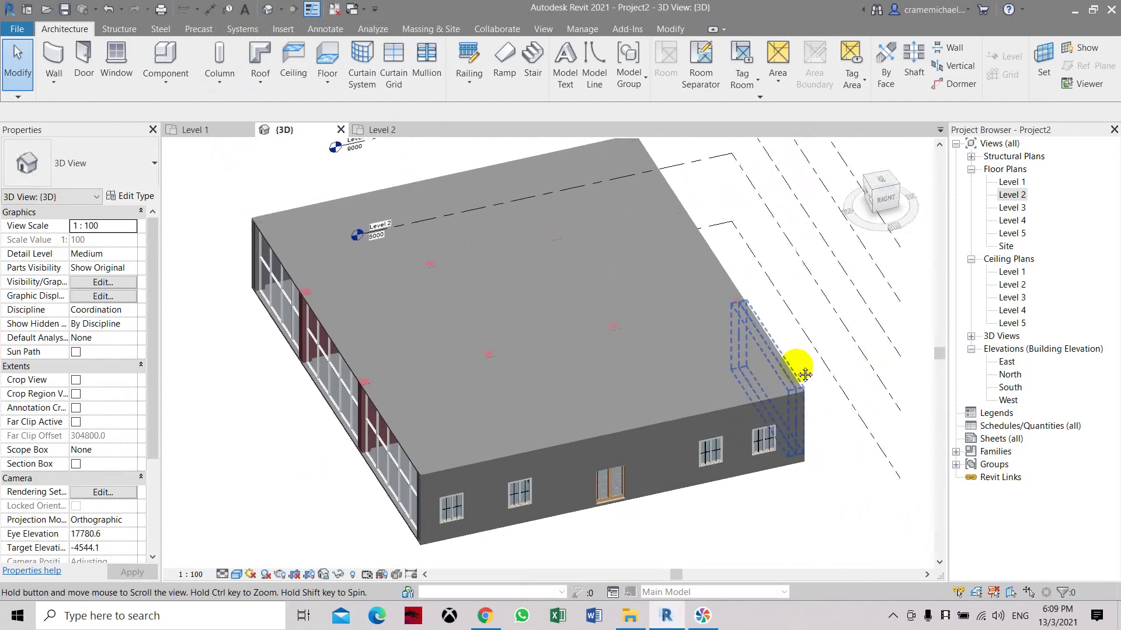
click(237, 573)
click(254, 500)
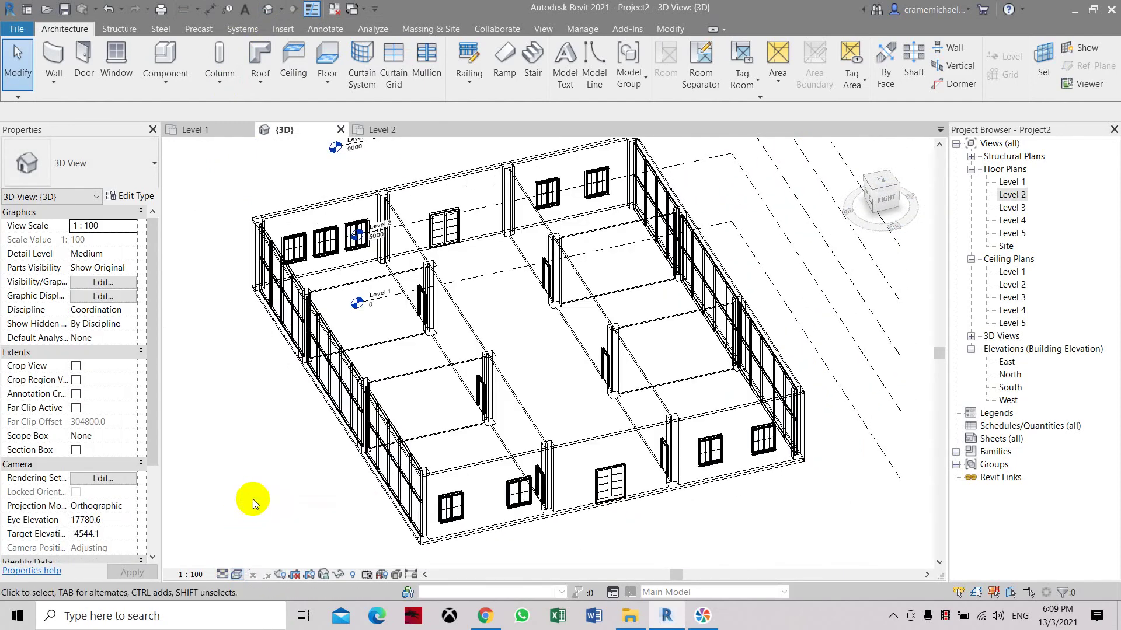